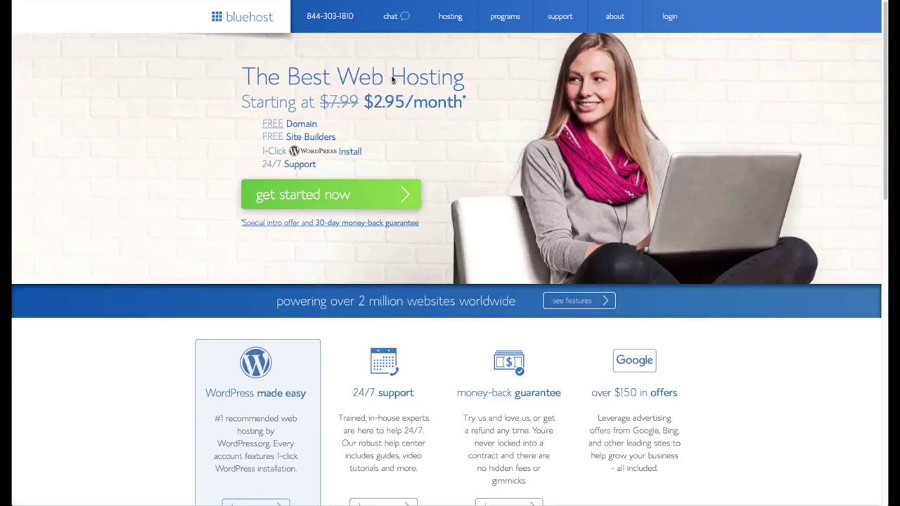
Start the hosting sign-up and scroll the plan table down to the Go PRO $13.95/mo tier
click(353, 202)
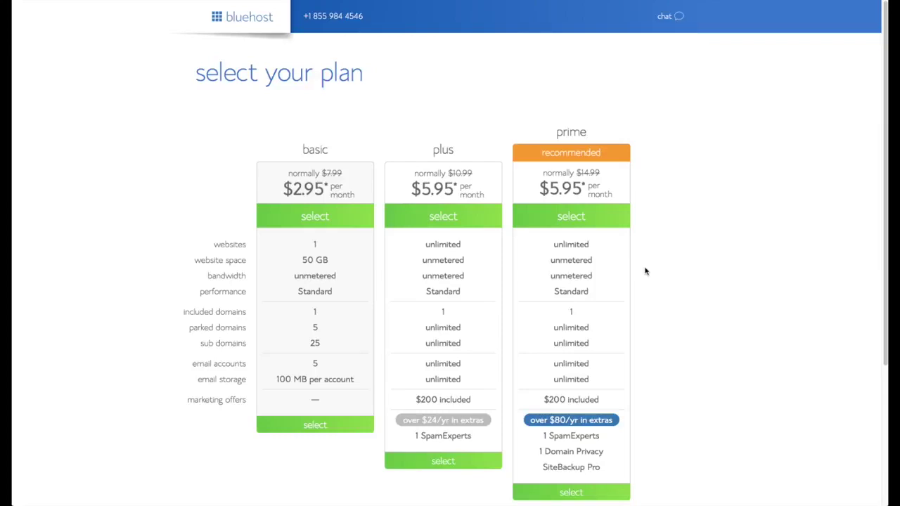
scroll(601, 301, down, 2)
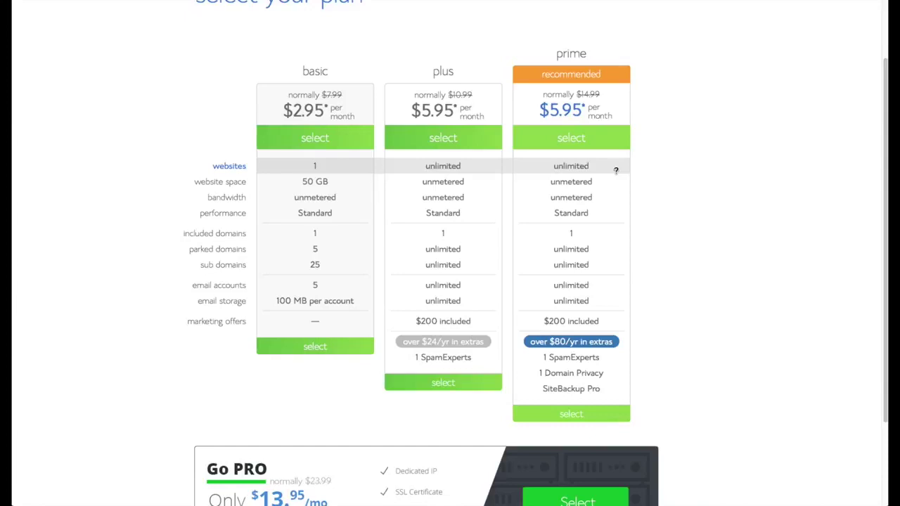
Choose the prime plan and begin entering a new domain name
click(613, 145)
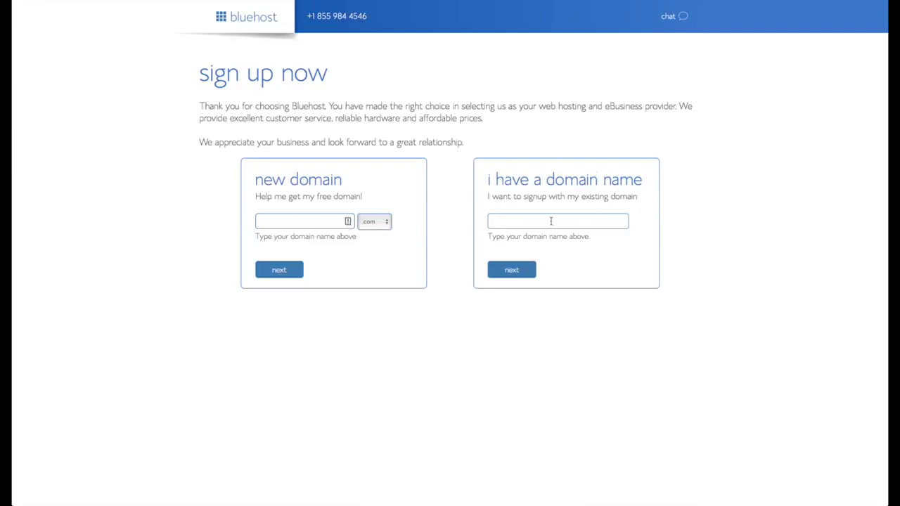
click(322, 225)
Request surftownshop as the new .com domain and enter the account holder's first and last name
text(surftownshop)
click(281, 275)
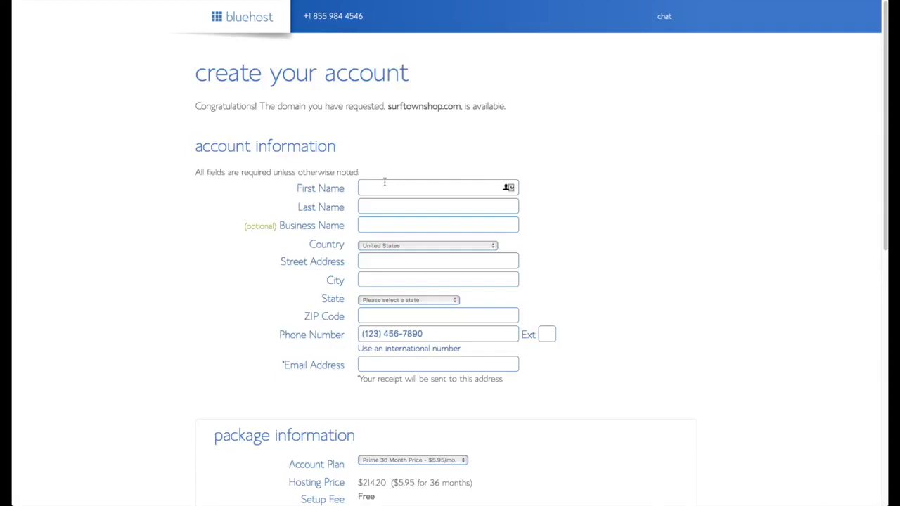
key(Tab)
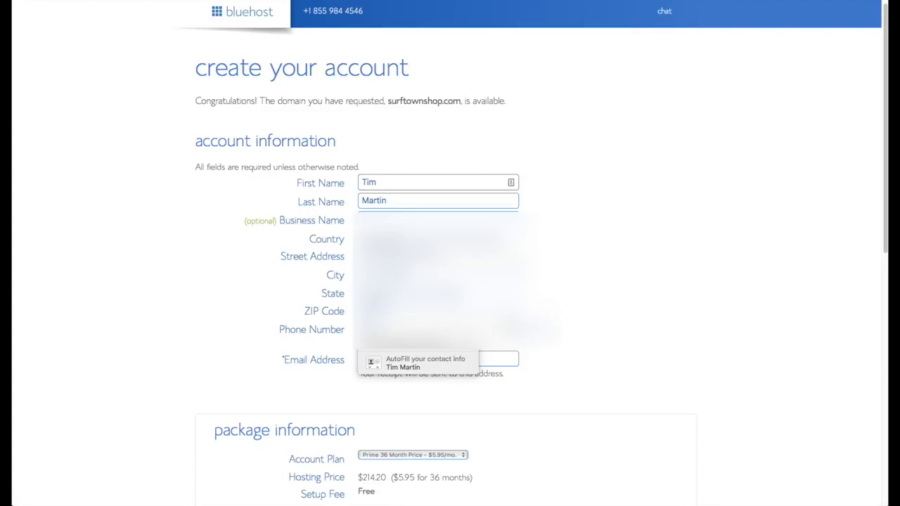
Enter the account e-mail address and credit card details to finish the purchase
click(418, 361)
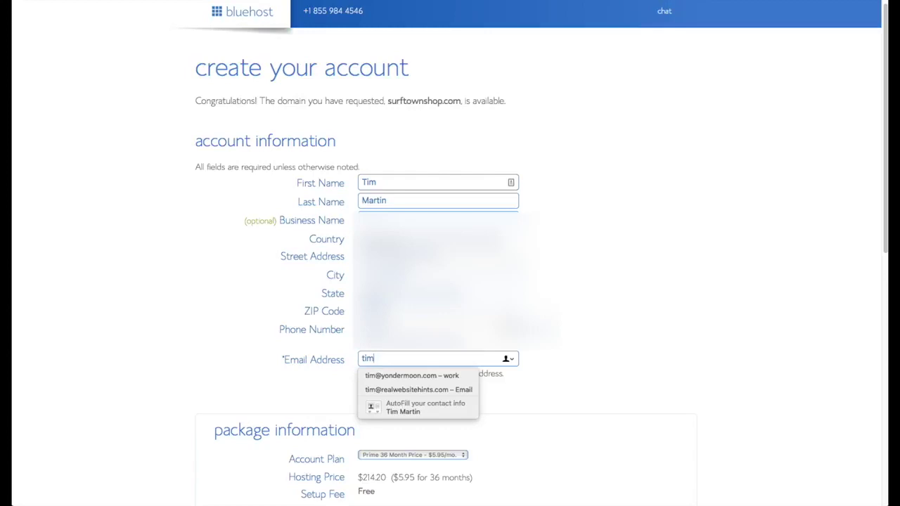
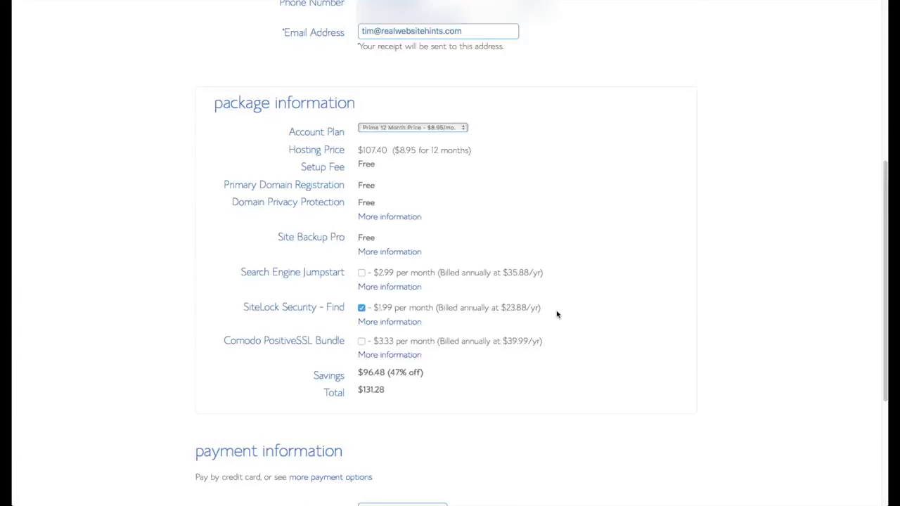
scroll(556, 312, down, 4)
click(412, 341)
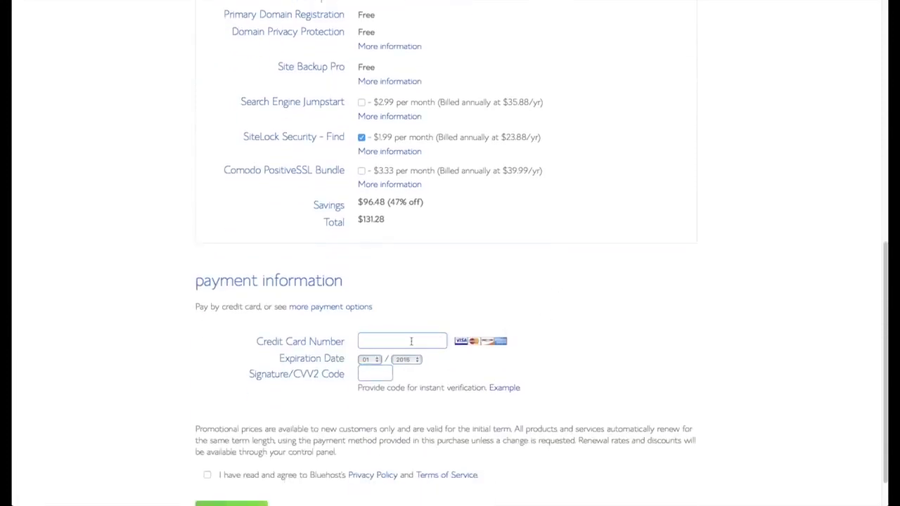
scroll(458, 235, down, 1)
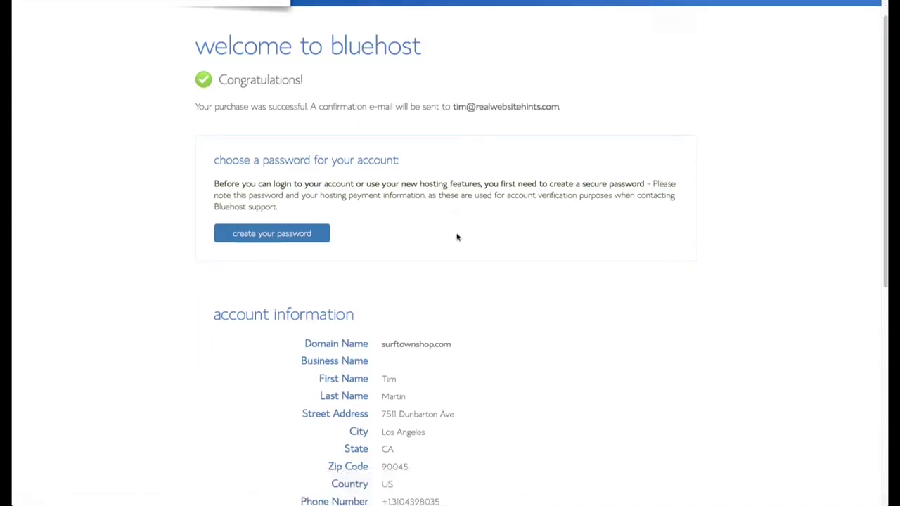
Set a LastPass-generated account password, retype it, accept the terms and submit
click(294, 229)
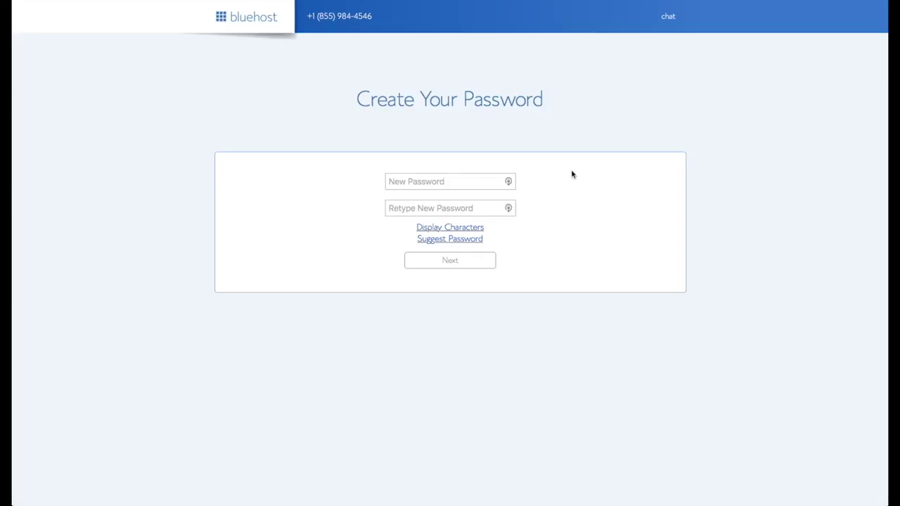
click(509, 182)
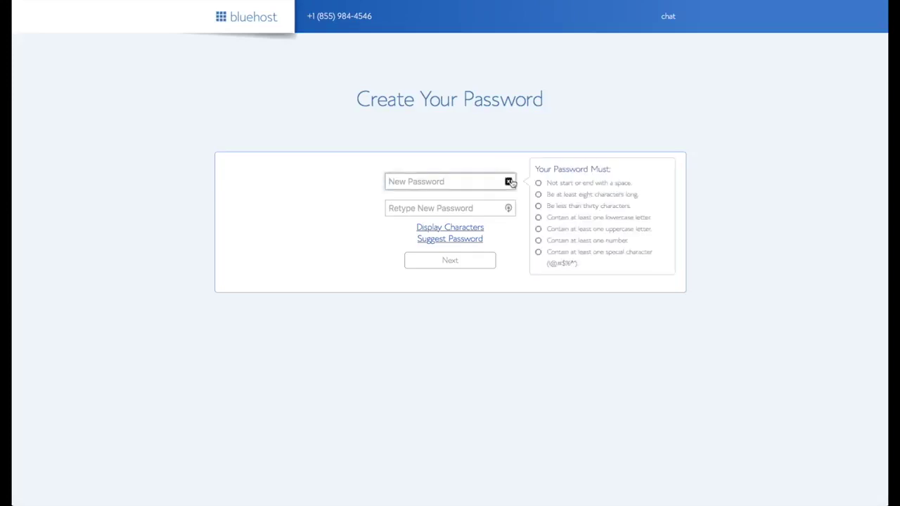
click(510, 182)
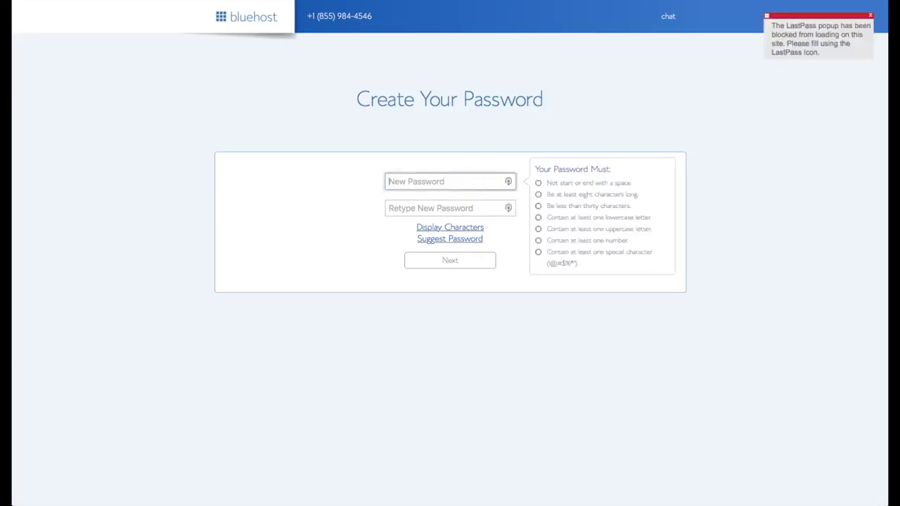
click(376, 1)
click(320, 121)
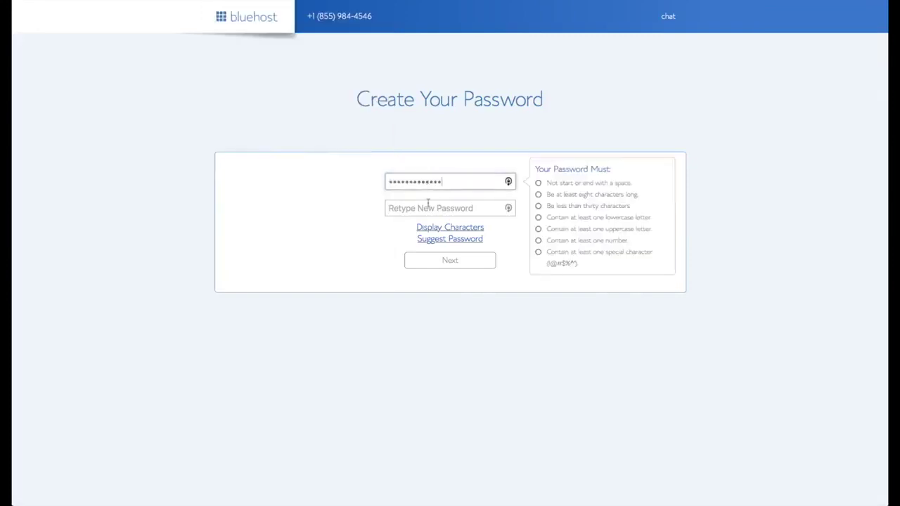
click(427, 207)
key(ctrl+v)
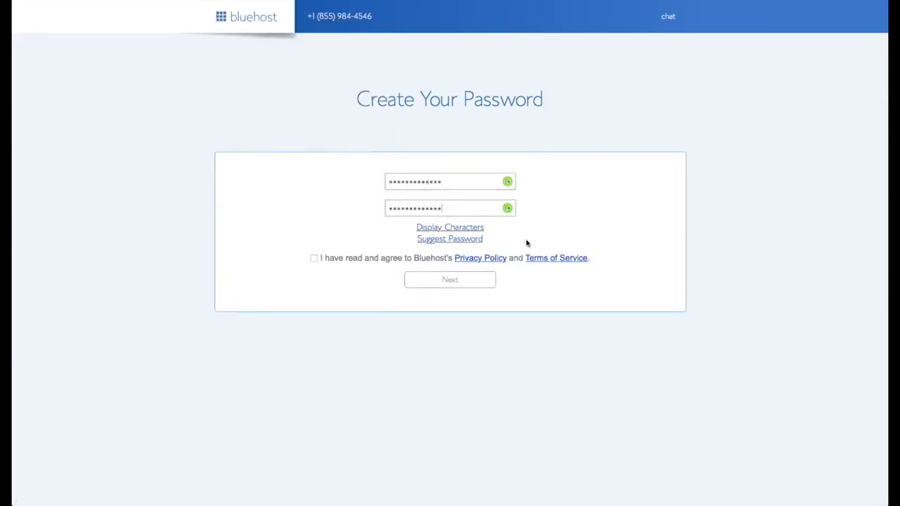
click(313, 258)
click(450, 284)
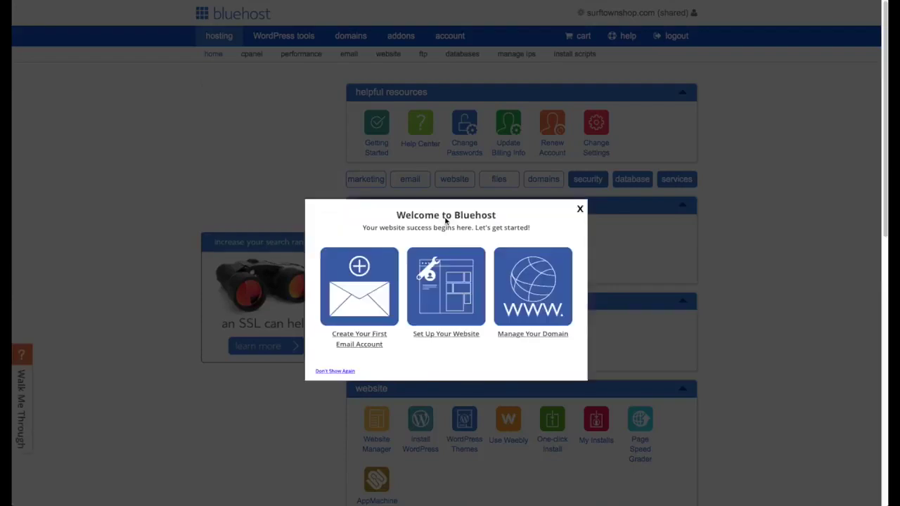
Close the Welcome to Bluehost popup and choose Install WordPress
click(578, 207)
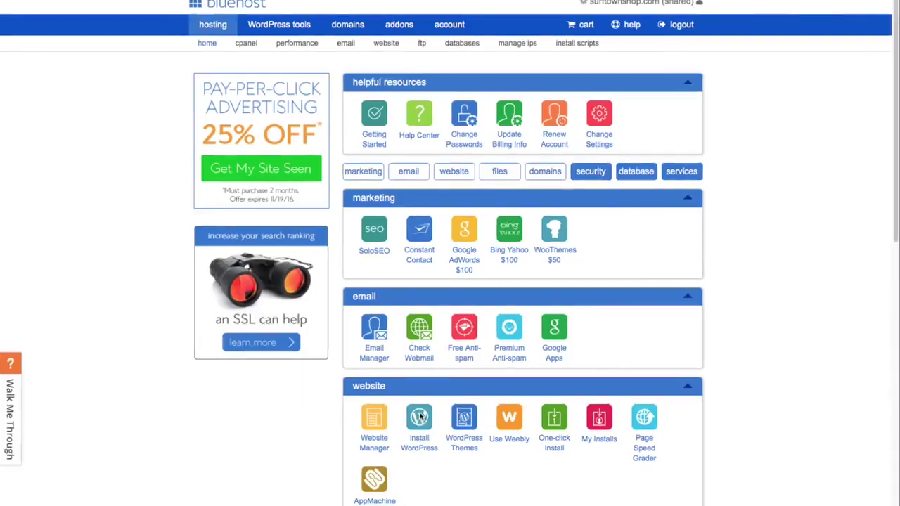
click(420, 417)
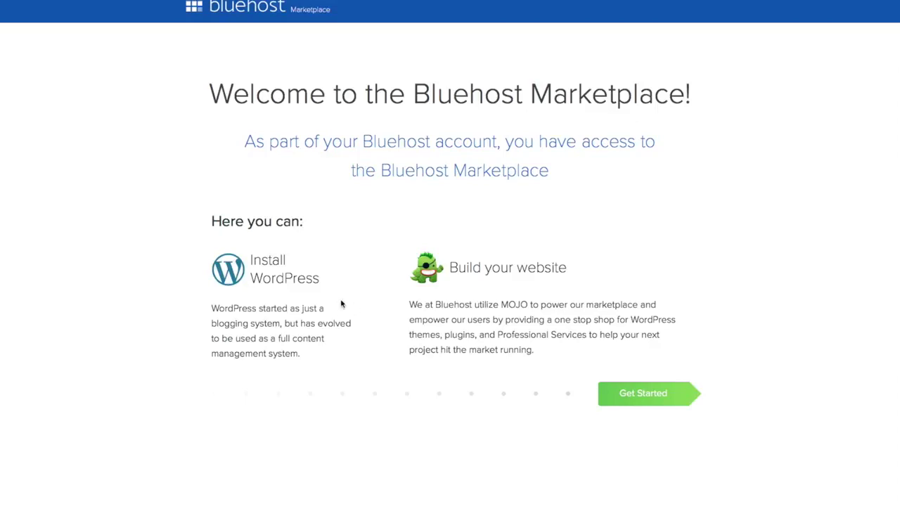
Install WordPress on surftownshop.com with OptinMonster and Form Builder unticked
click(647, 395)
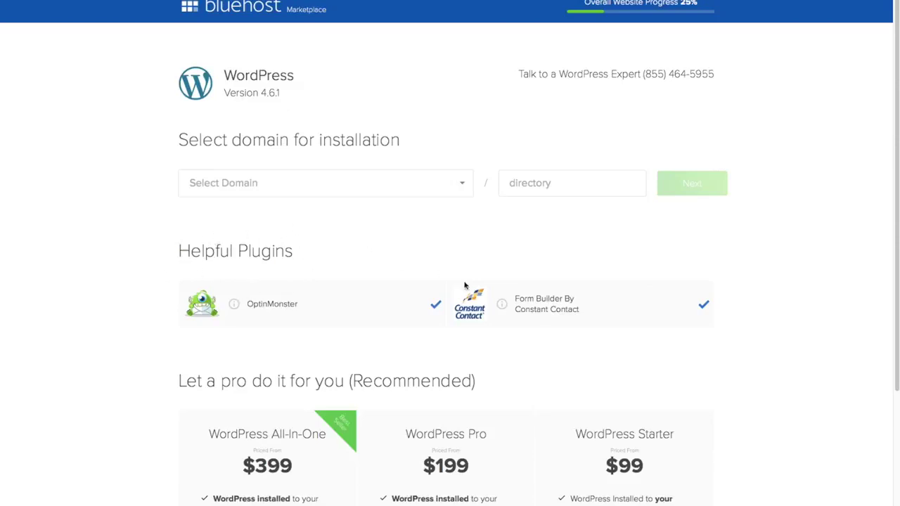
click(436, 305)
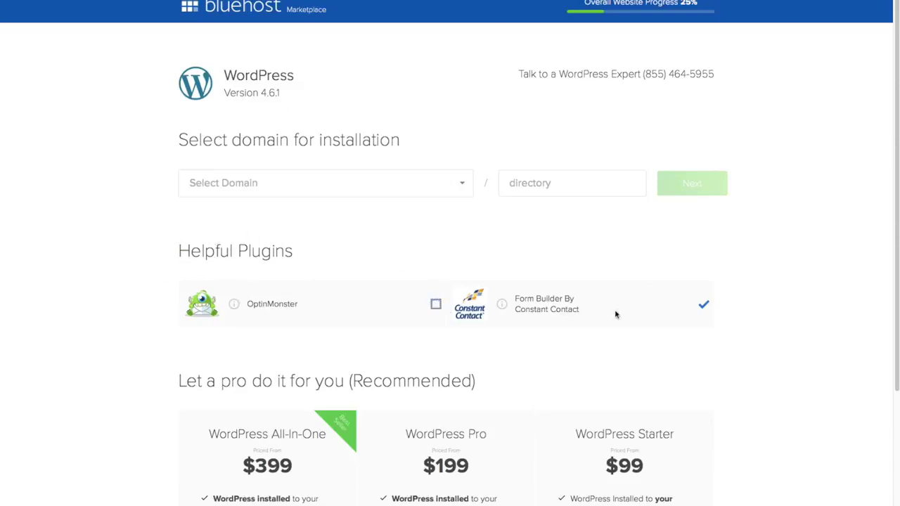
click(703, 304)
click(464, 185)
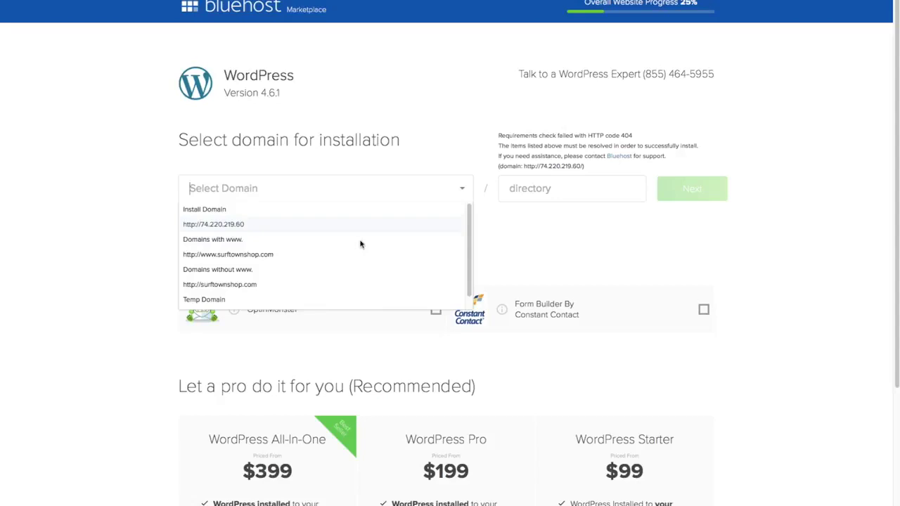
click(286, 263)
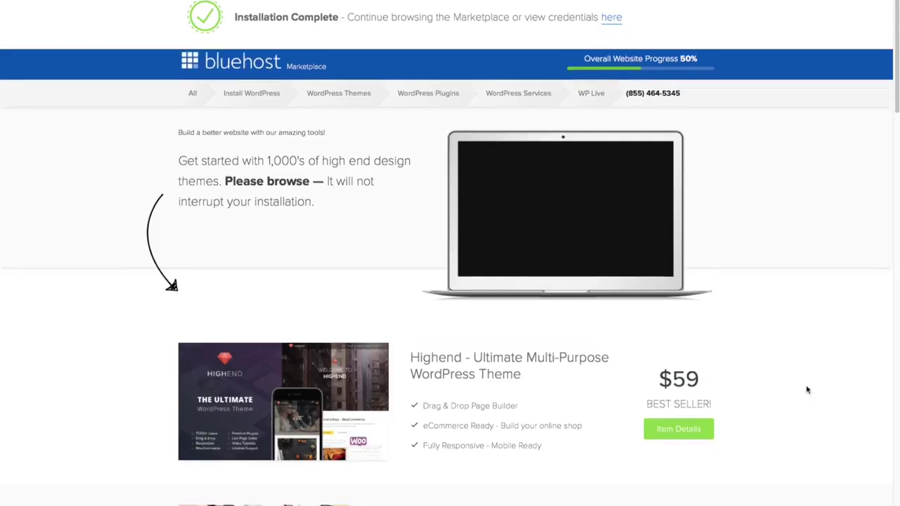
Browse the Marketplace themes during installation, then open the installation details with login credentials
scroll(810, 396, down, 3)
scroll(808, 393, down, 1)
scroll(807, 389, down, 1)
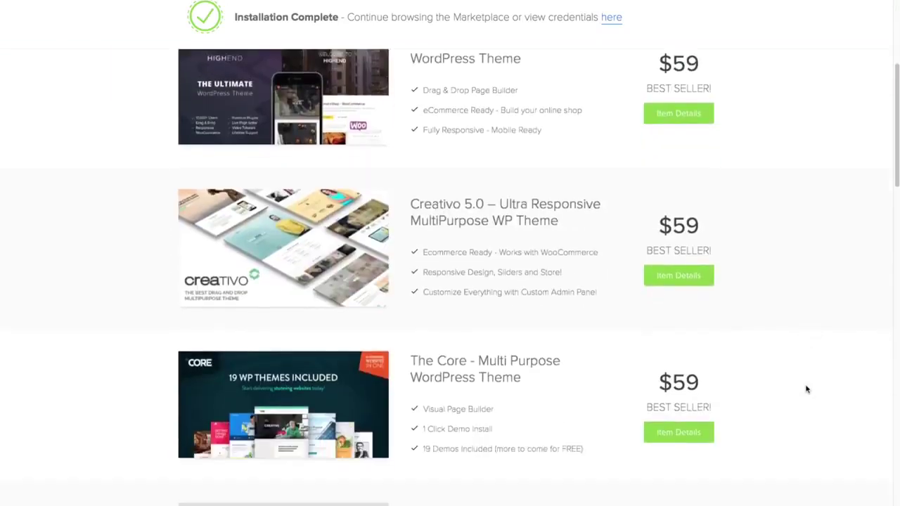
scroll(806, 388, down, 2)
scroll(806, 388, up, 1)
scroll(806, 388, up, 5)
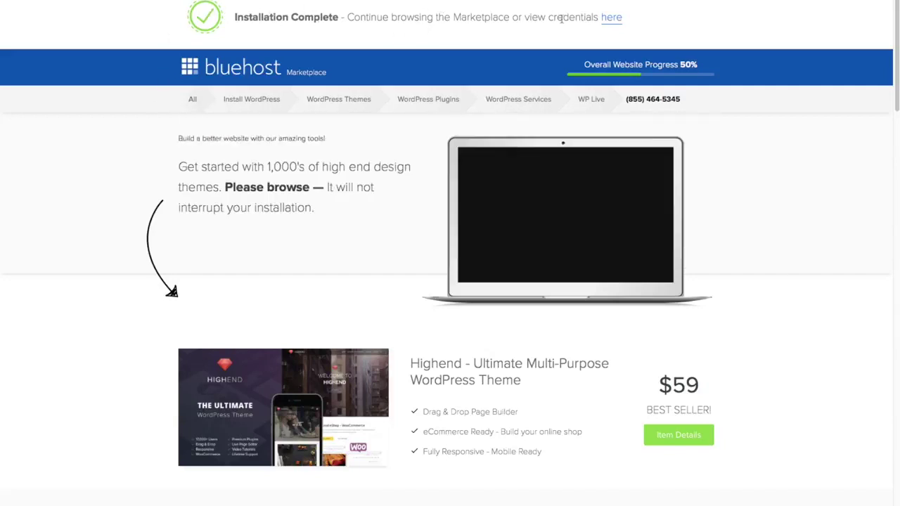
click(612, 20)
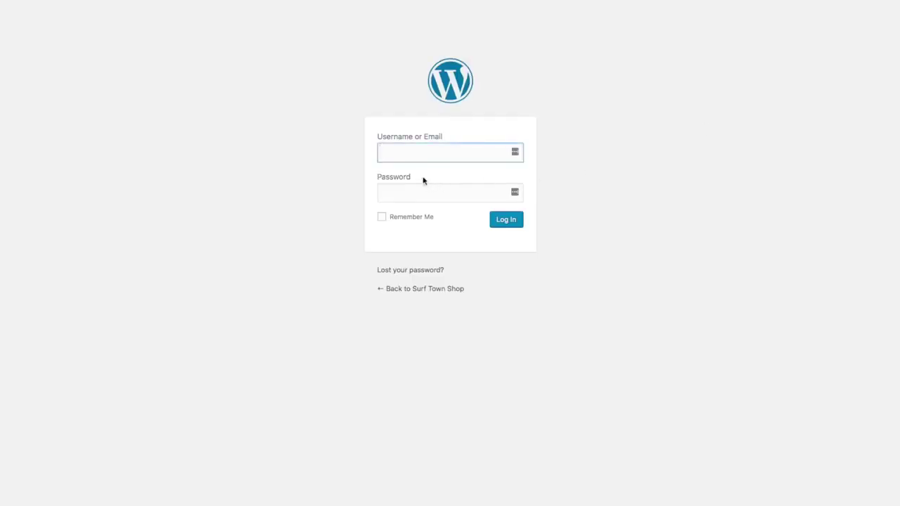
Log in to the Surf Town Shop WordPress admin with the installation username and password
text(timsurftown)
key(Tab)
text(************)
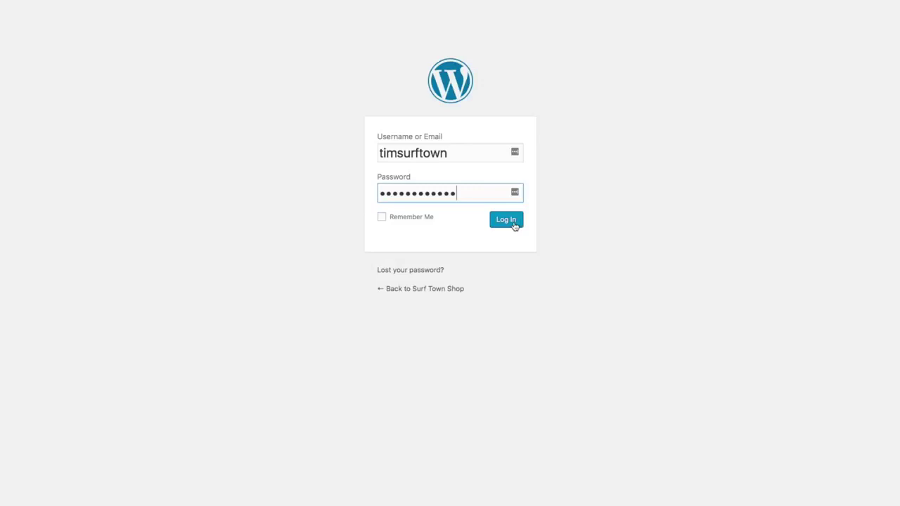
click(514, 225)
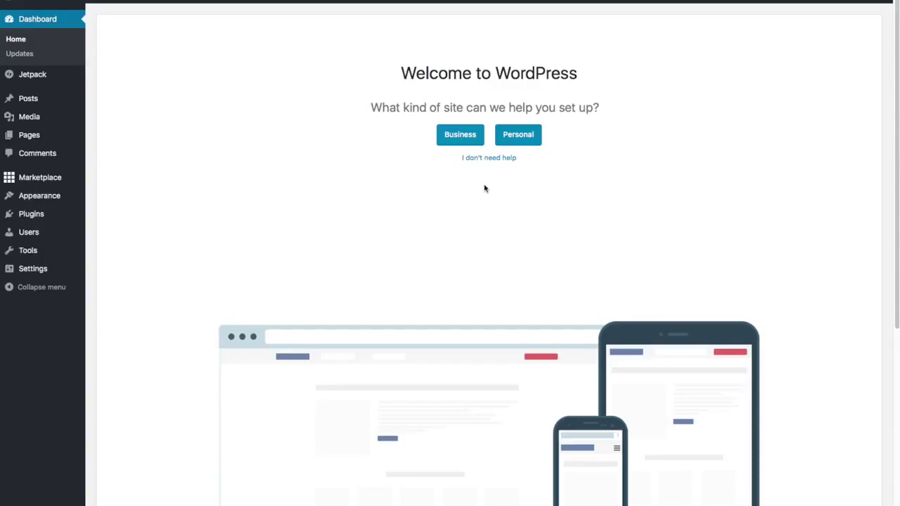
Choose 'I don't need help' on the welcome screen and dismiss the WP Live banner
click(491, 160)
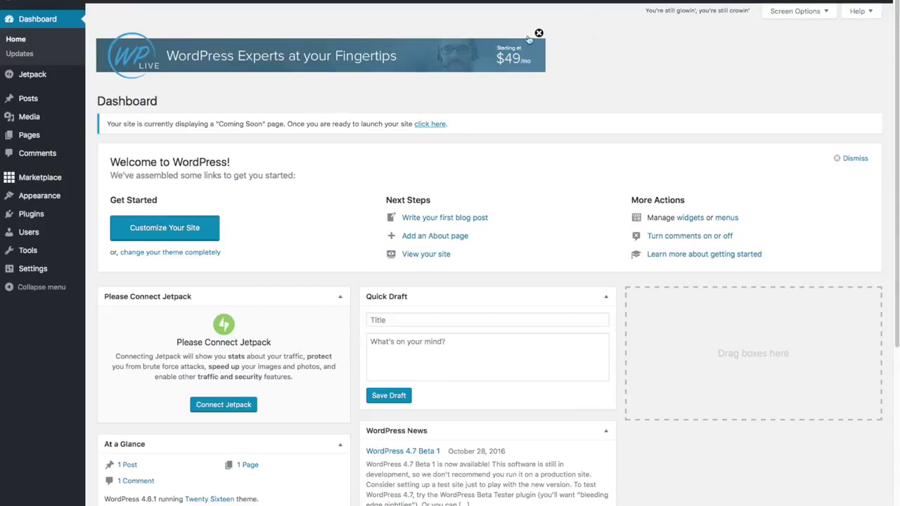
click(540, 33)
click(539, 33)
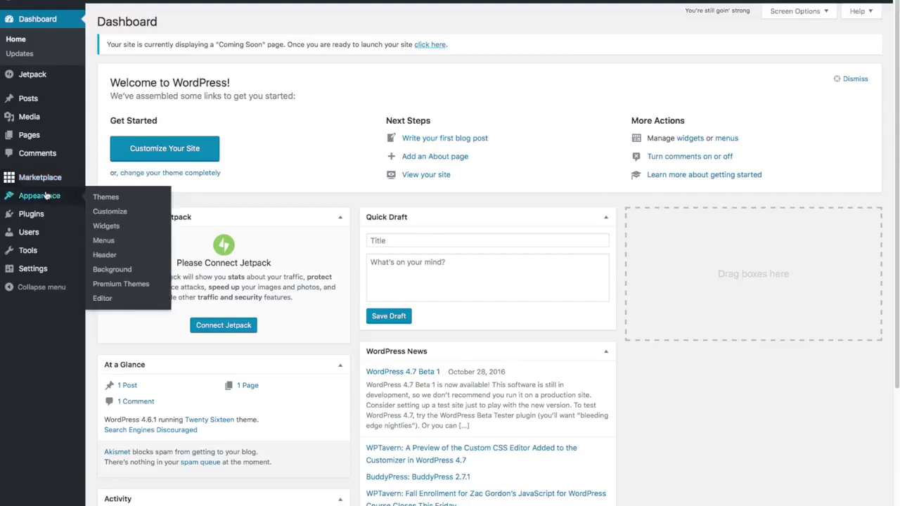
mouse_move(31, 214)
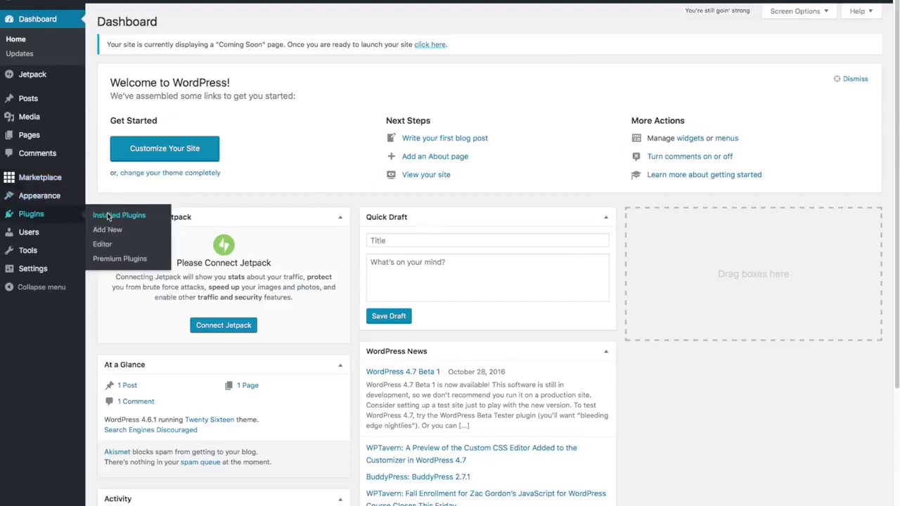
Open Plugins > Installed Plugins and tick the Hello Dolly checkbox
click(107, 215)
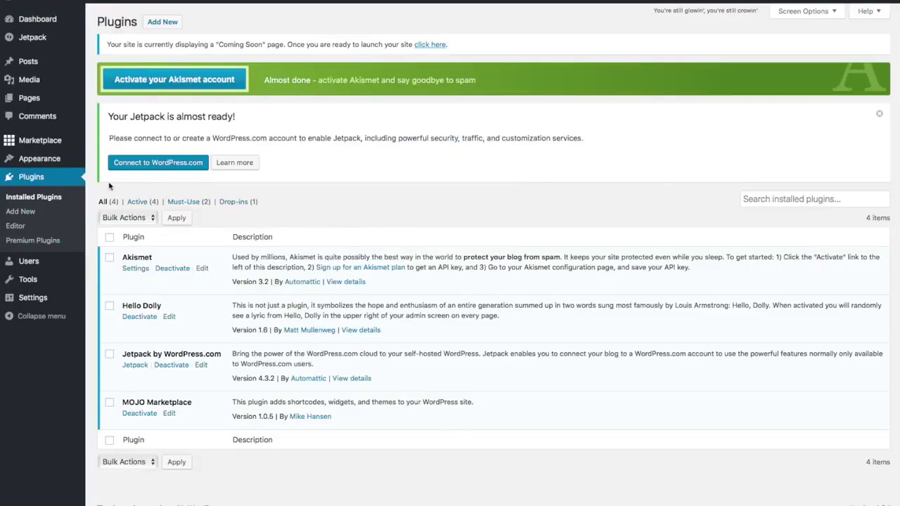
click(110, 305)
Tick MOJO Marketplace so it is selected alongside Hello Dolly
click(109, 405)
click(110, 405)
Bulk-deactivate the ticked Hello Dolly and MOJO Marketplace plugins
click(152, 223)
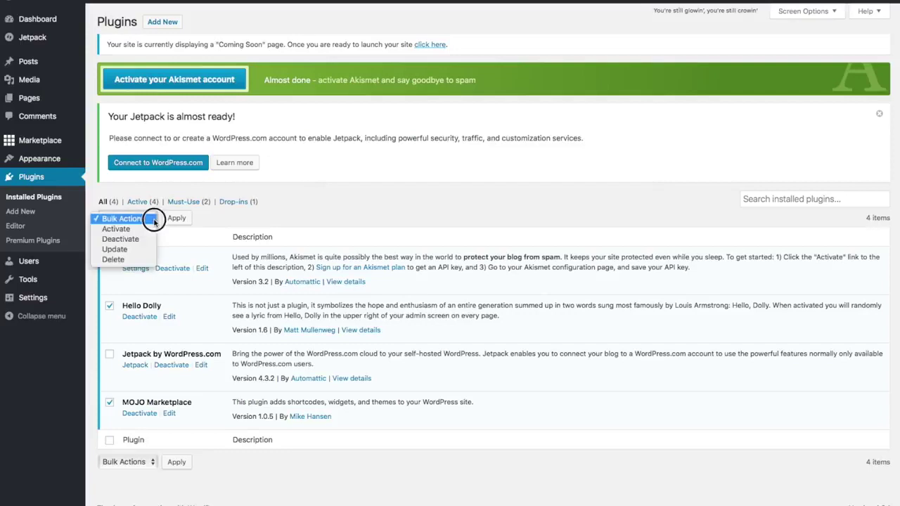
click(140, 239)
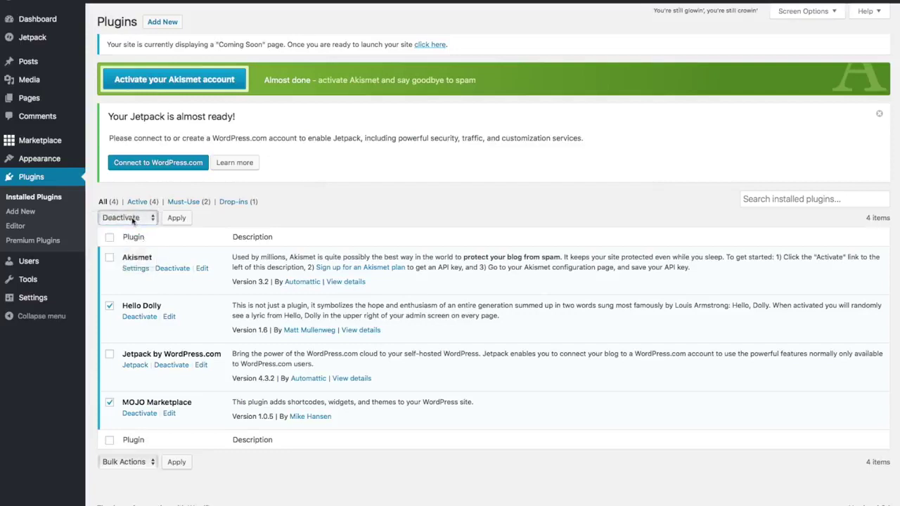
click(186, 218)
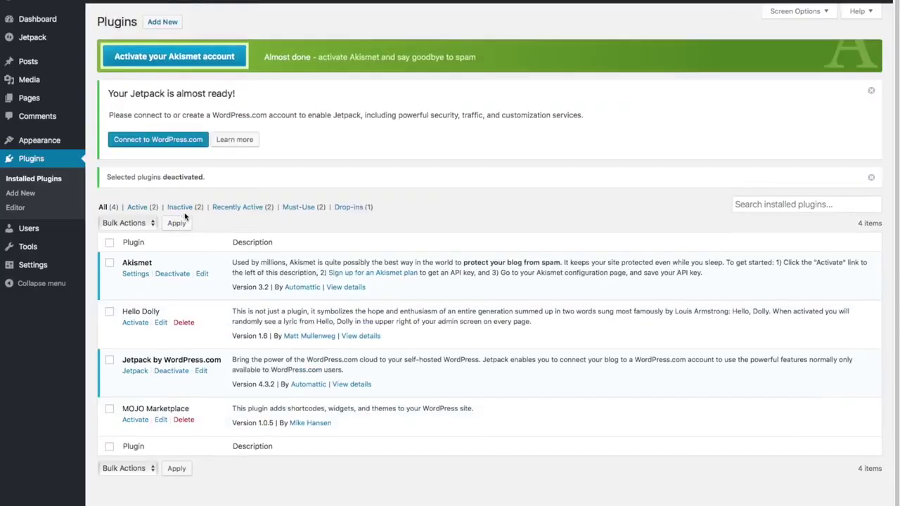
Re-tick both plugins, then bulk-delete them, confirming removal of their data
click(109, 414)
click(149, 223)
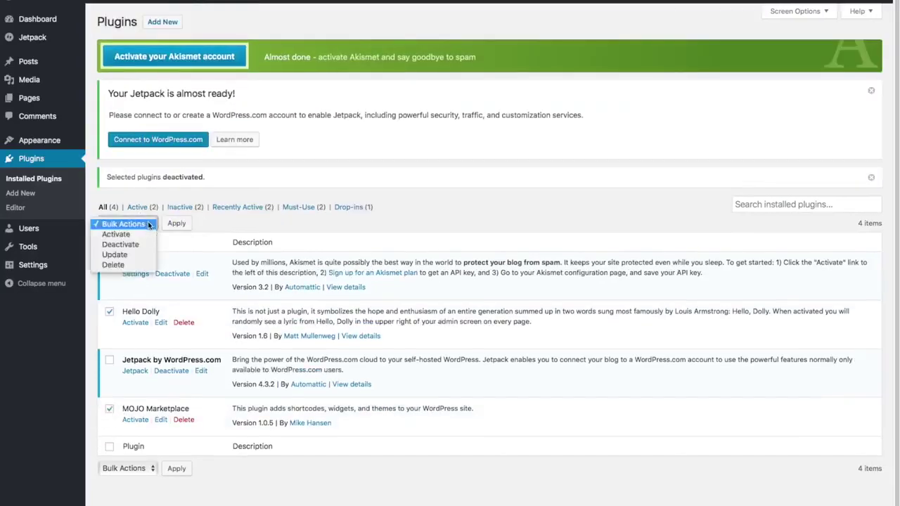
click(123, 264)
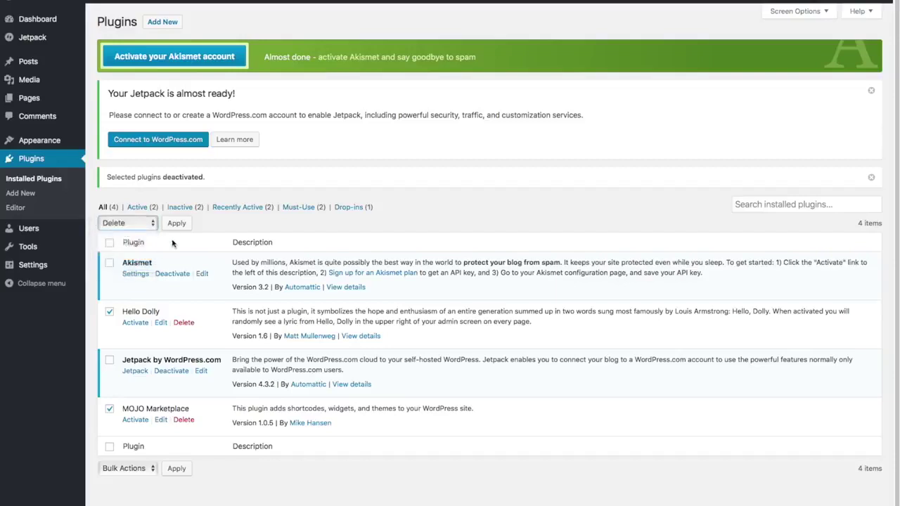
click(177, 223)
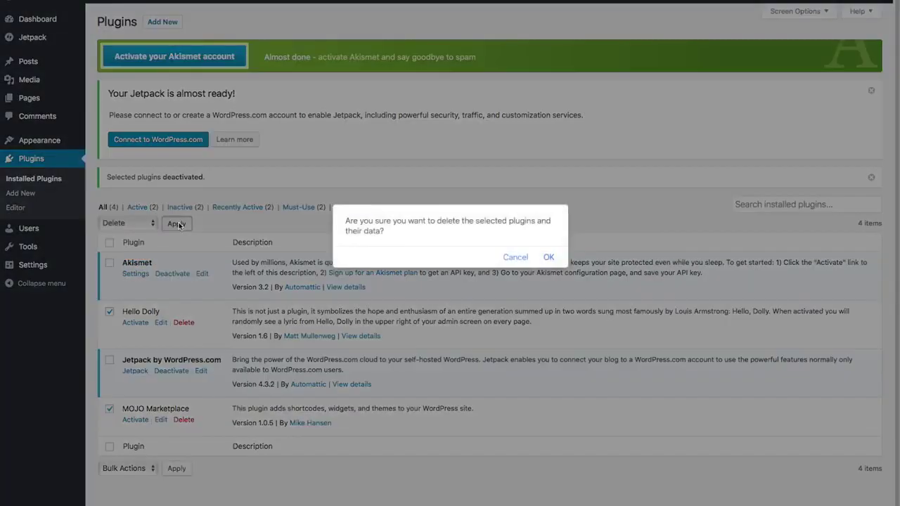
click(549, 256)
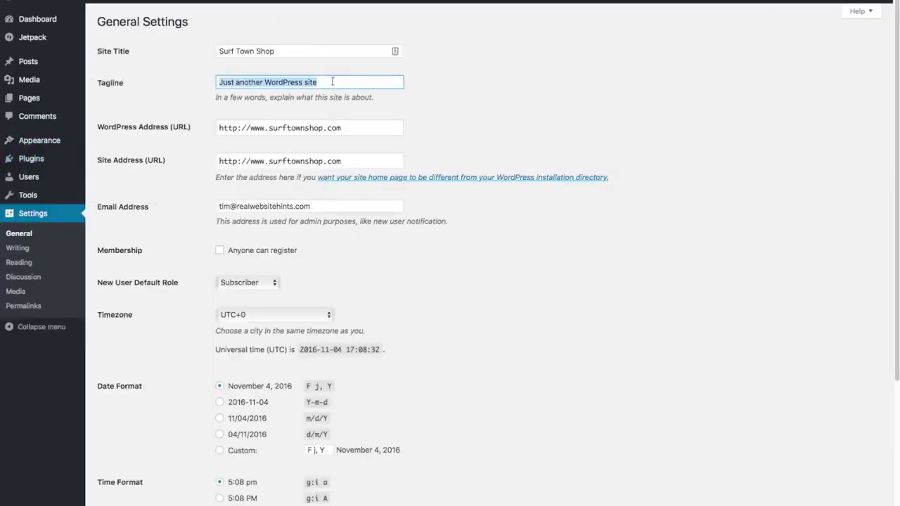
Change the site tagline to 'Best Surfboard Shop in Surf Town'
key(BackSpace)
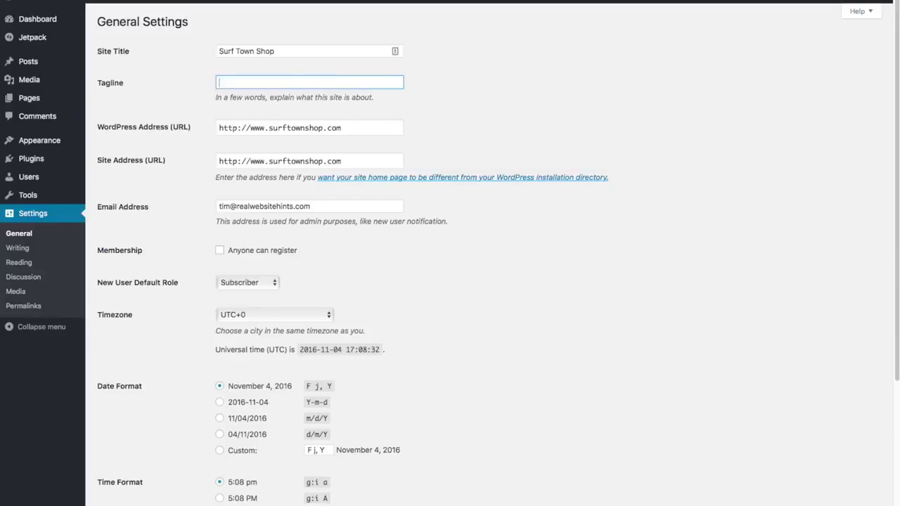
text(Best Surfboard Shop in Surf)
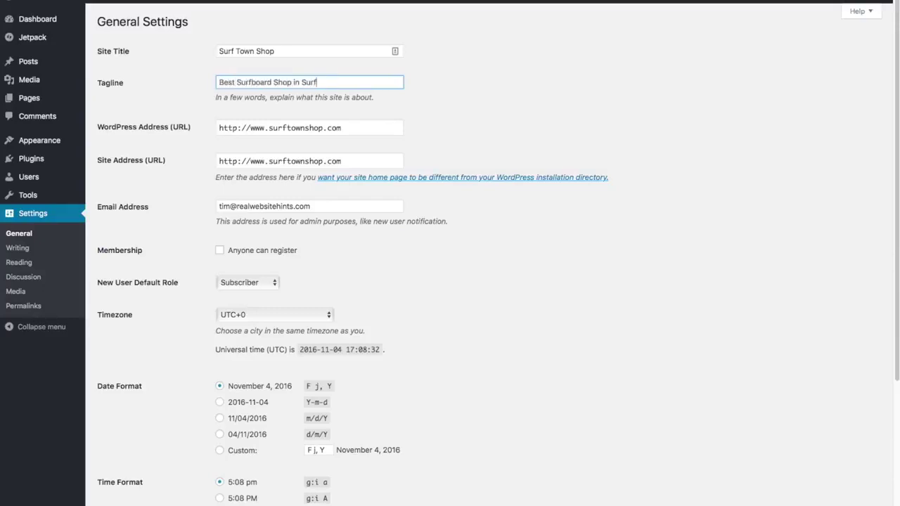
text( Town)
scroll(456, 148, down, 2)
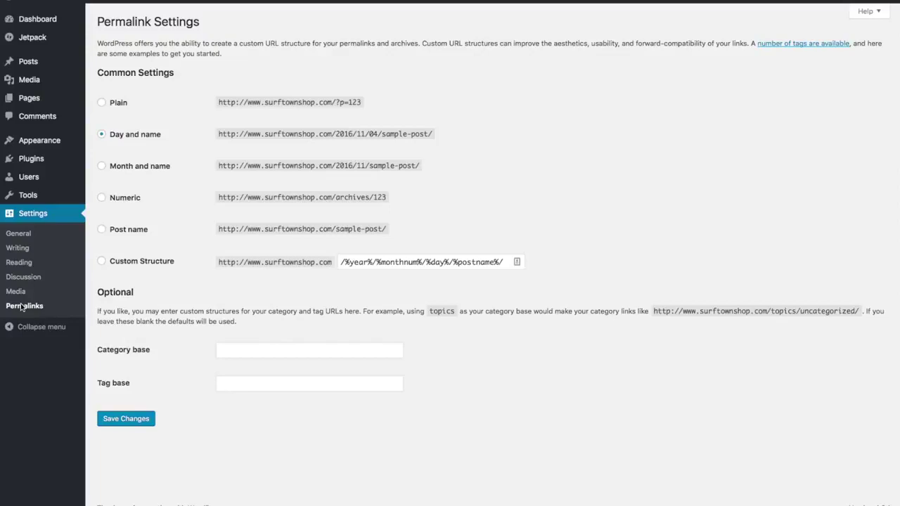
Select the Post name permalink structure and save the change
click(102, 230)
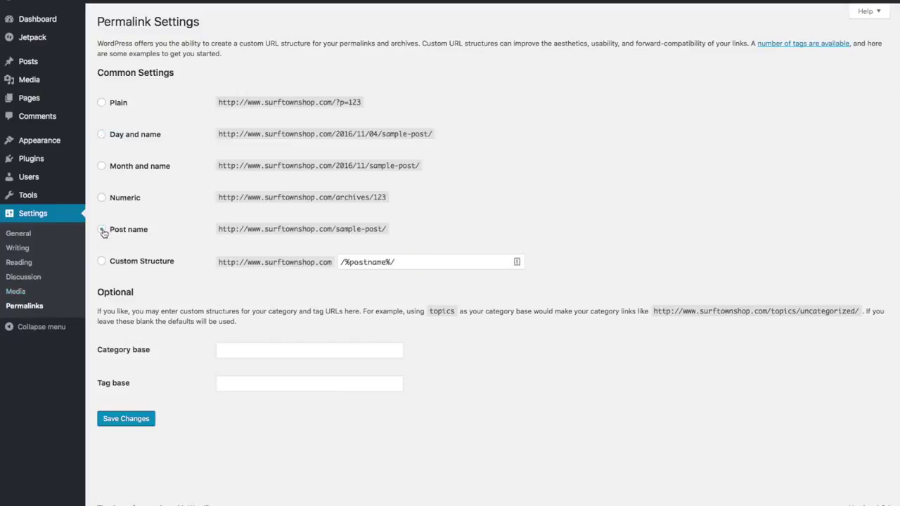
click(102, 230)
click(138, 425)
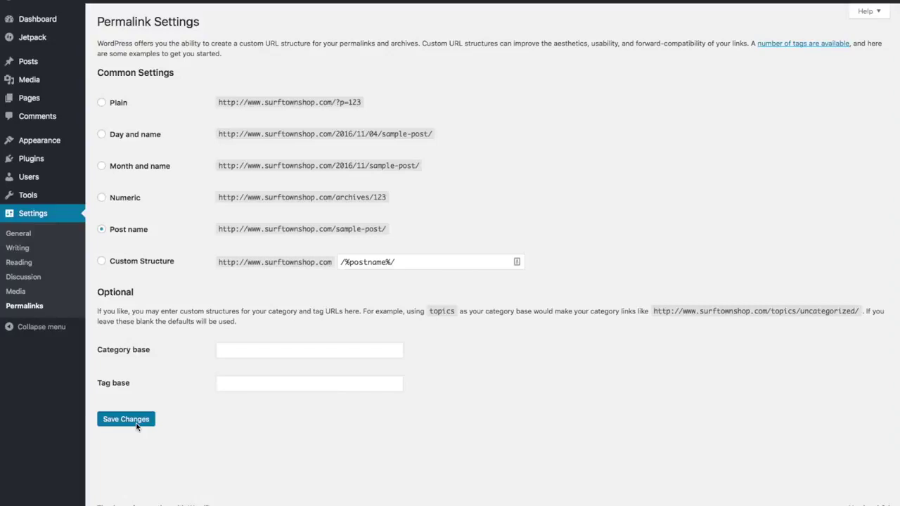